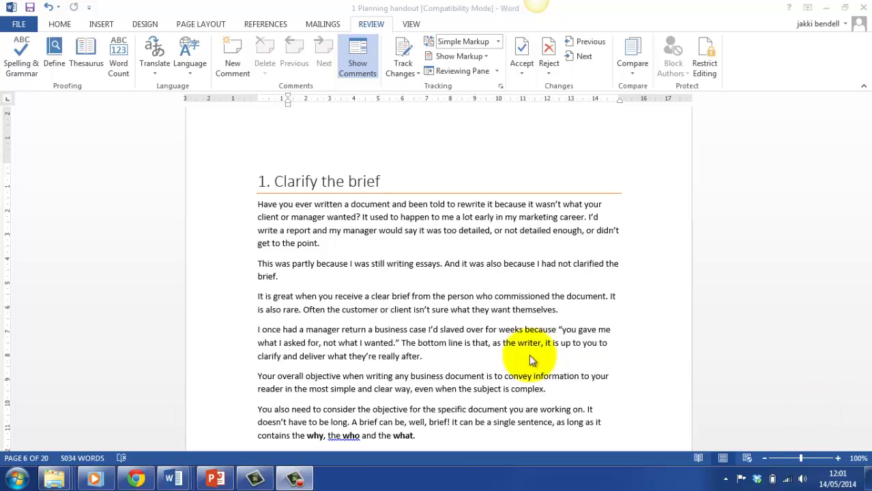
Step: Set the writing style for proofing to Grammar & Style in the program options
left_click(21, 27)
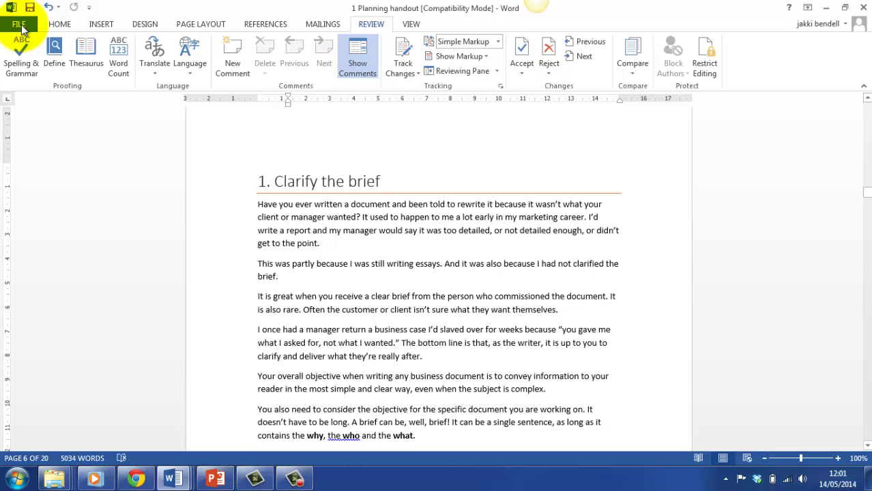
left_click(21, 26)
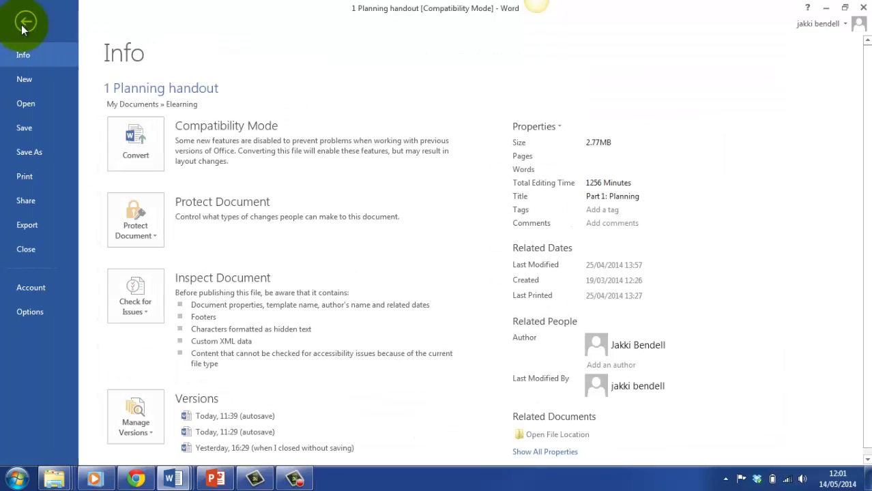
left_click(45, 314)
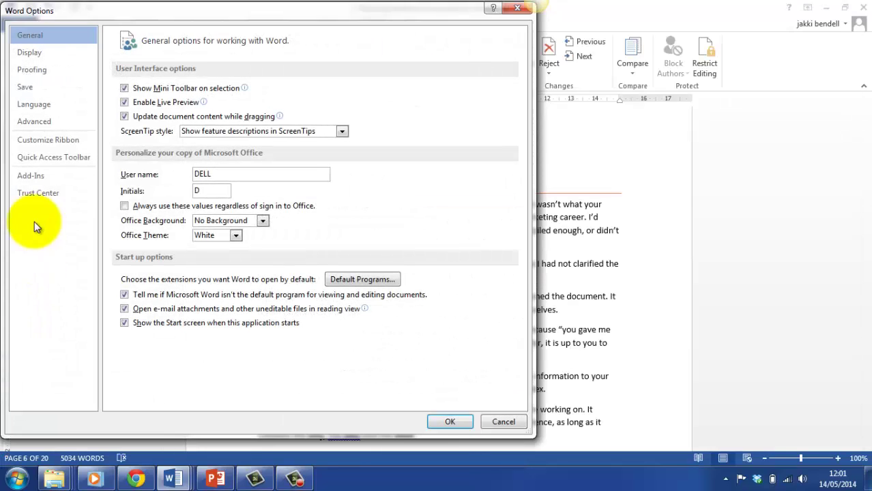
left_click(35, 68)
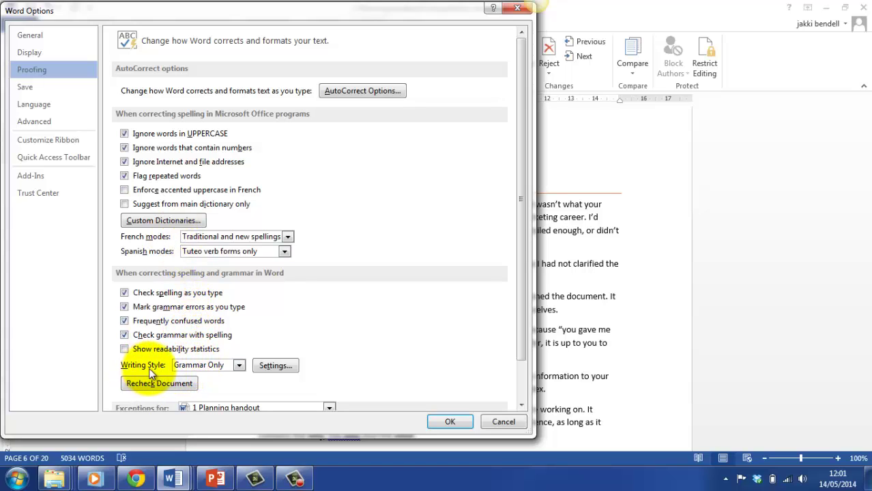
left_click(239, 367)
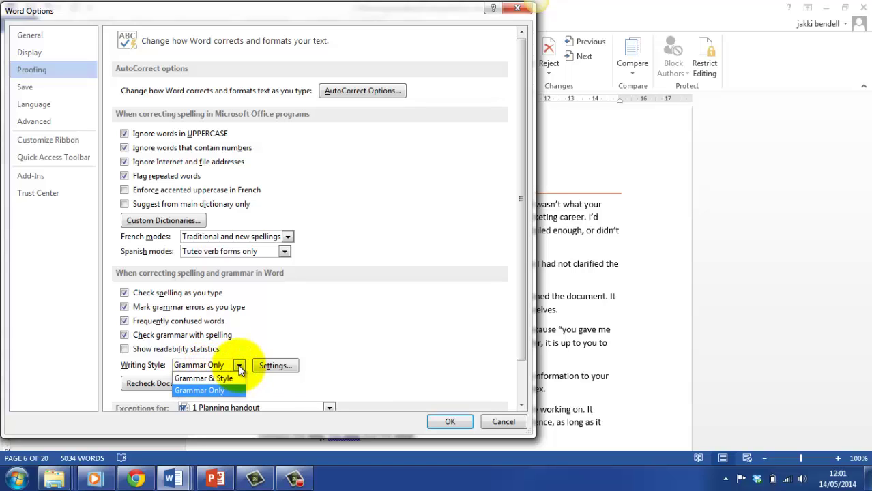
left_click(234, 380)
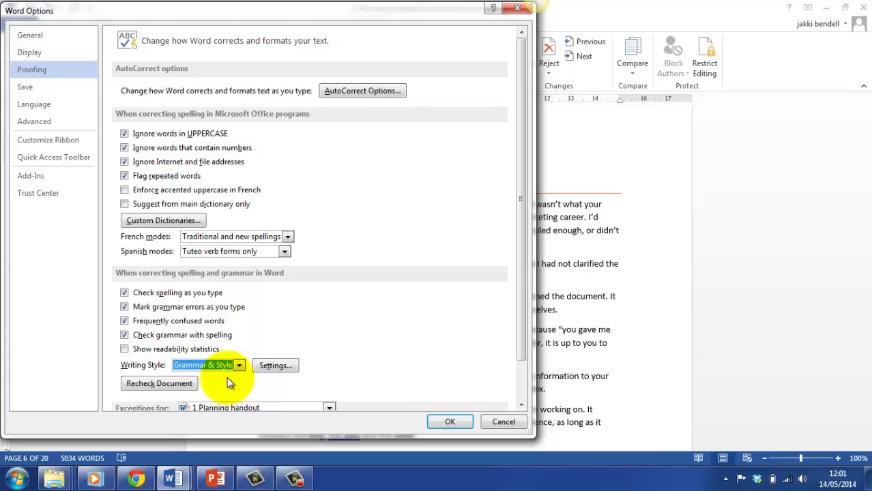
Step: Review the grammar and style rules available in the Grammar & Style settings
left_click(277, 367)
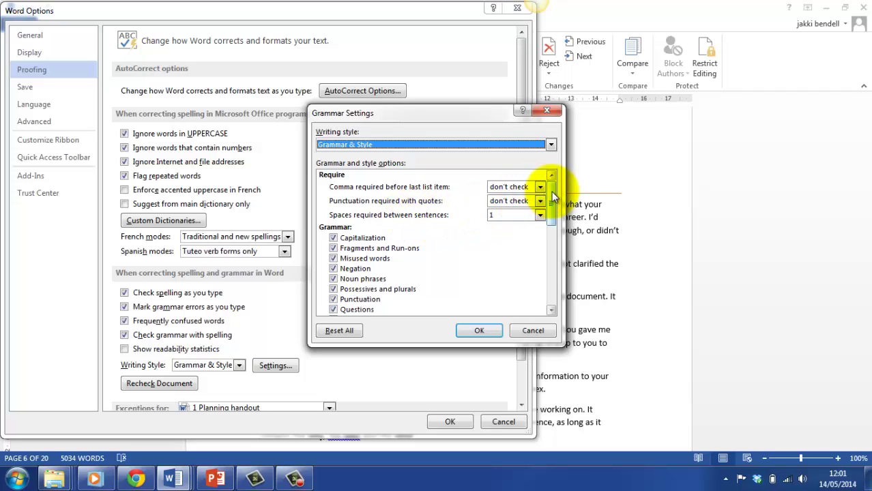
scroll(554, 199, "down", 1)
scroll(553, 194, "down", 2)
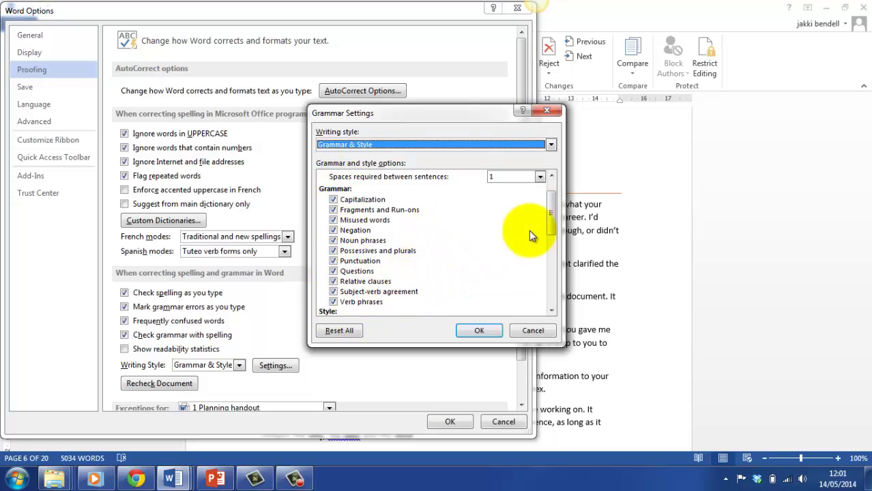
mouse_move(554, 218)
left_mouse_down()
mouse_move(554, 284)
mouse_move(553, 203)
mouse_move(558, 216)
left_mouse_up()
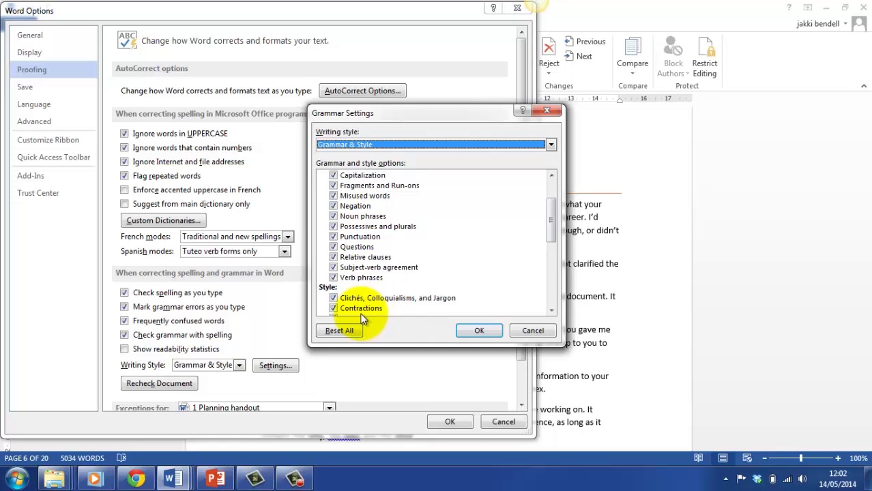
left_click(480, 330)
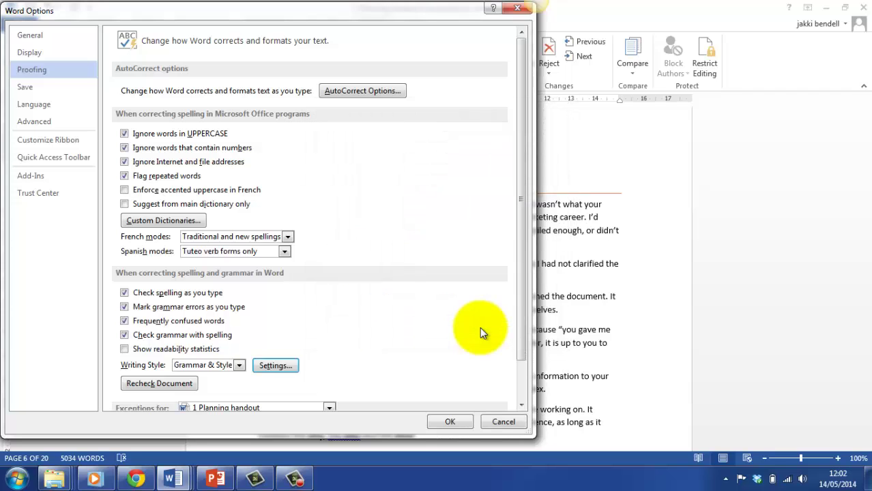
Step: Recheck the document with the previously ignored items reset, and apply the proofing options
left_click(164, 384)
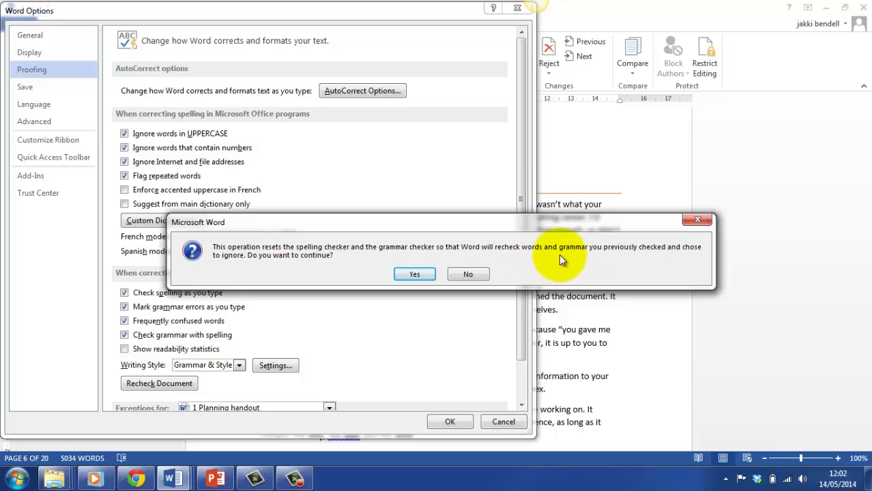
left_click(415, 275)
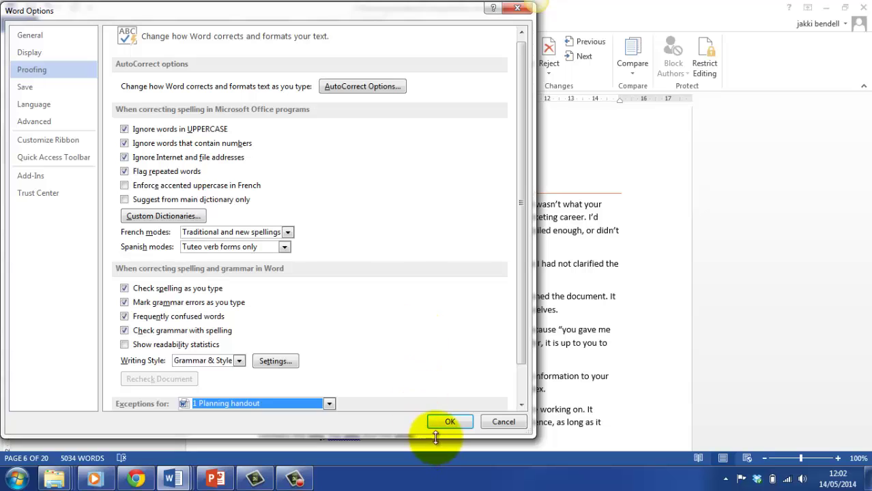
left_click(450, 423)
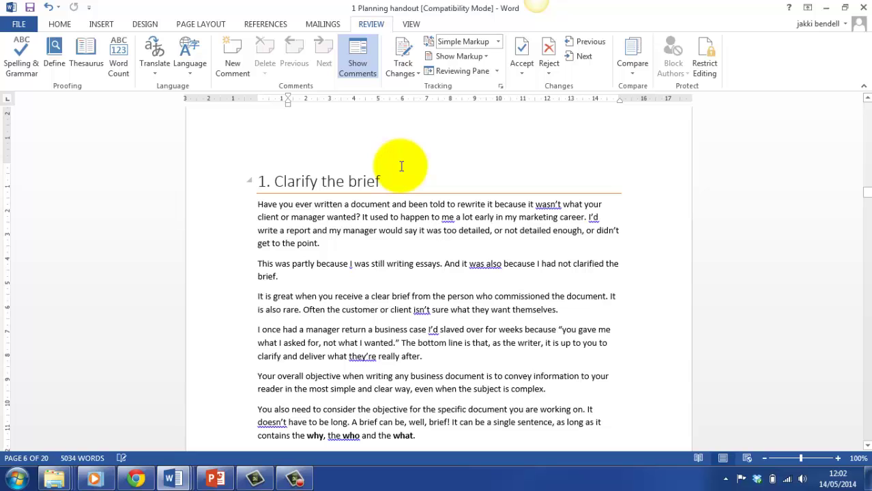
Step: View the grammar explanation for the flagged word "wasn't" in the first paragraph
right_click(547, 204)
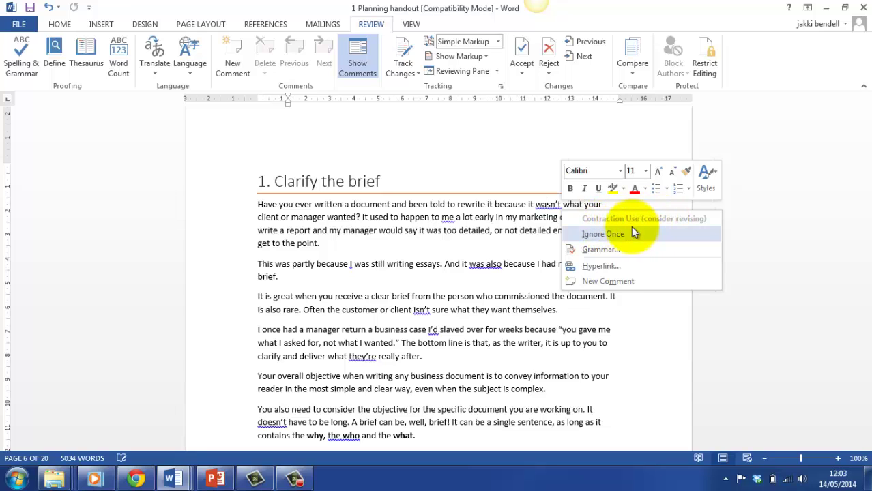
left_click(596, 251)
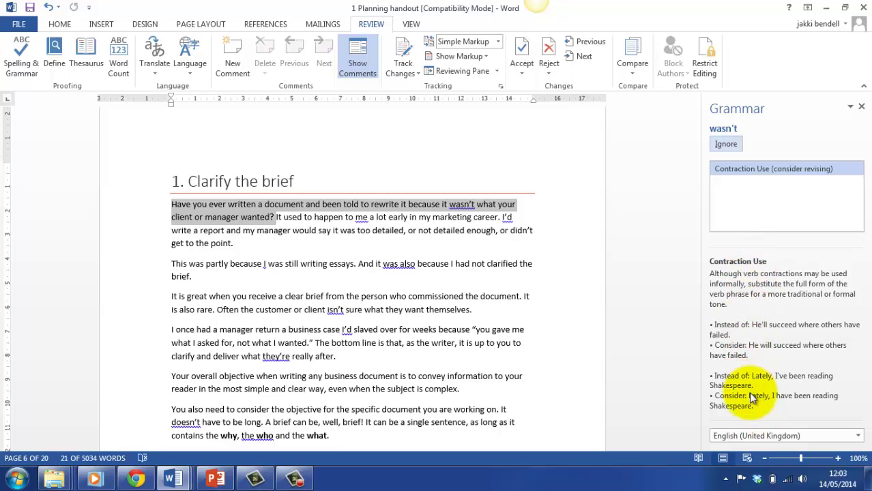
left_click(862, 110)
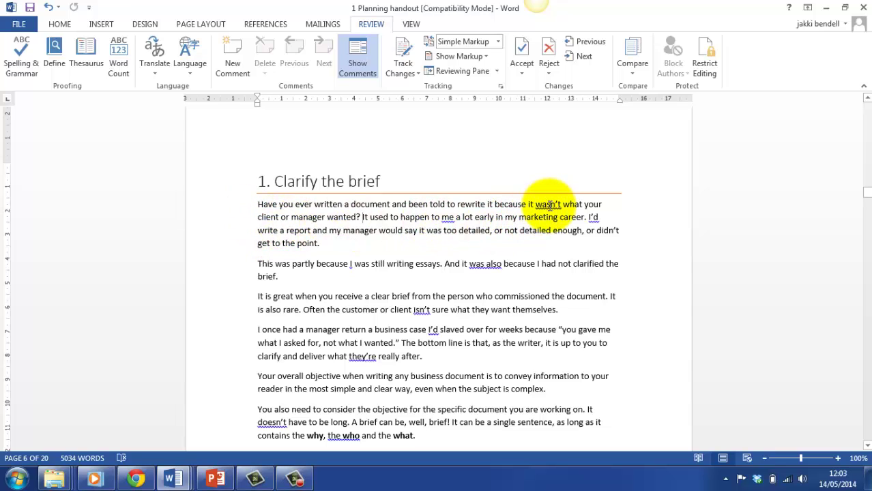
Step: Run a spelling and grammar check on the first three paragraphs under "1. Clarify the brief"
left_click(258, 204)
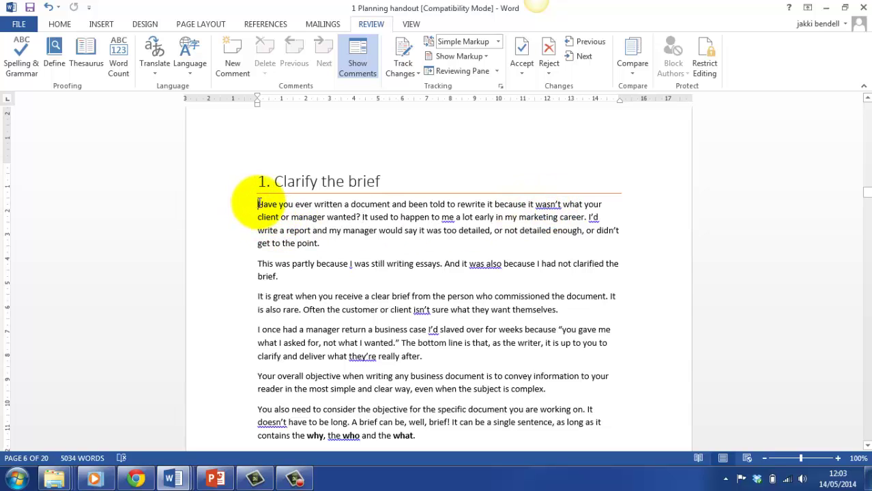
left_click_drag(258, 203, 578, 314)
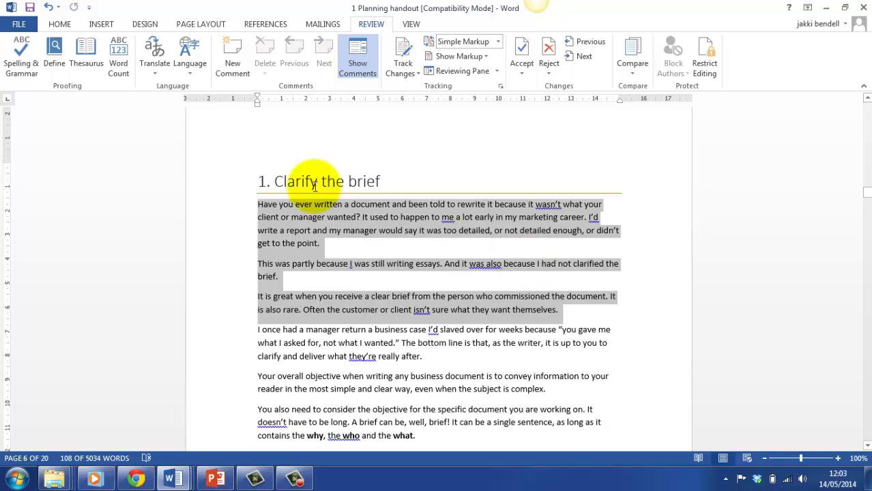
left_click(19, 59)
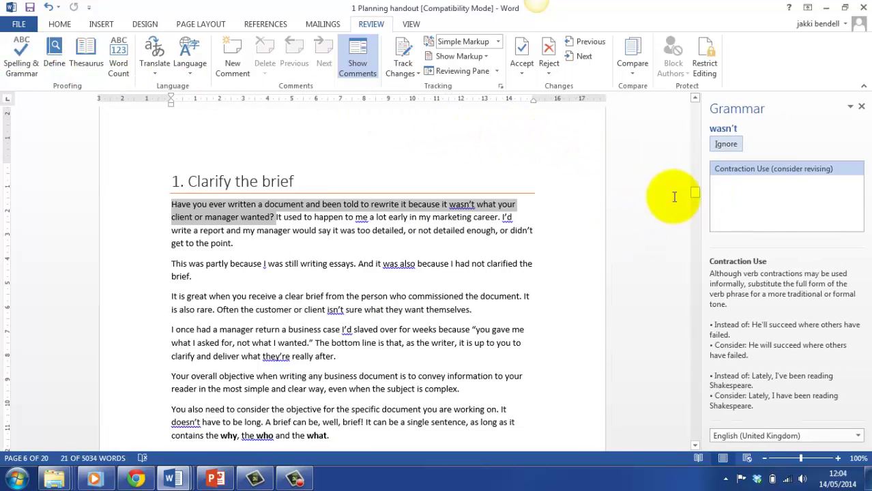
Step: Ignore the flagged contractions and first-person words up to the sentence "This was partly because I was still writing essays."
left_click(756, 172)
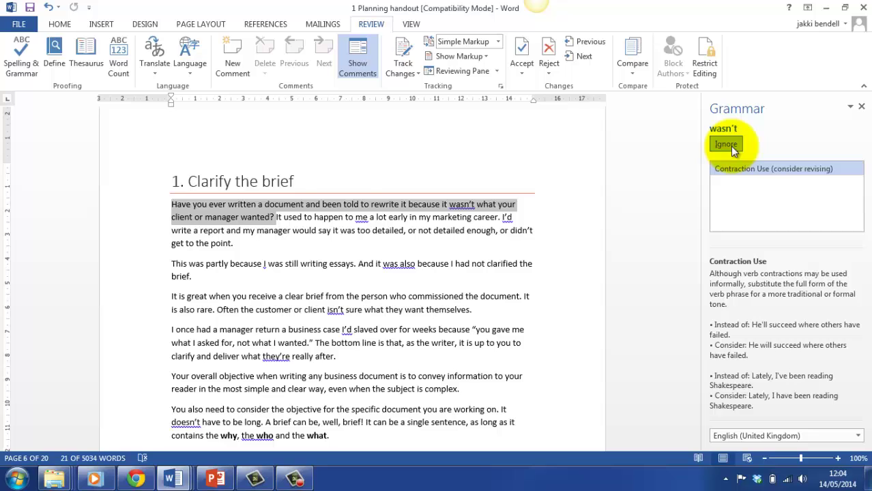
left_click(730, 146)
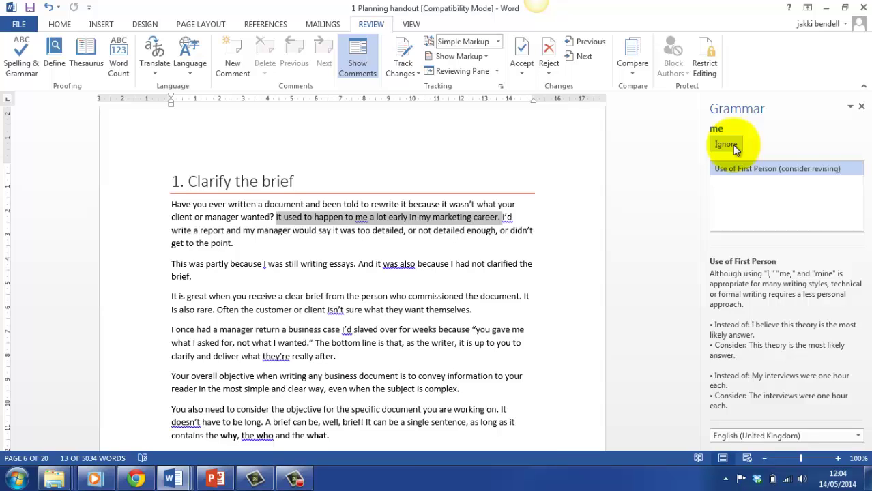
left_click(726, 145)
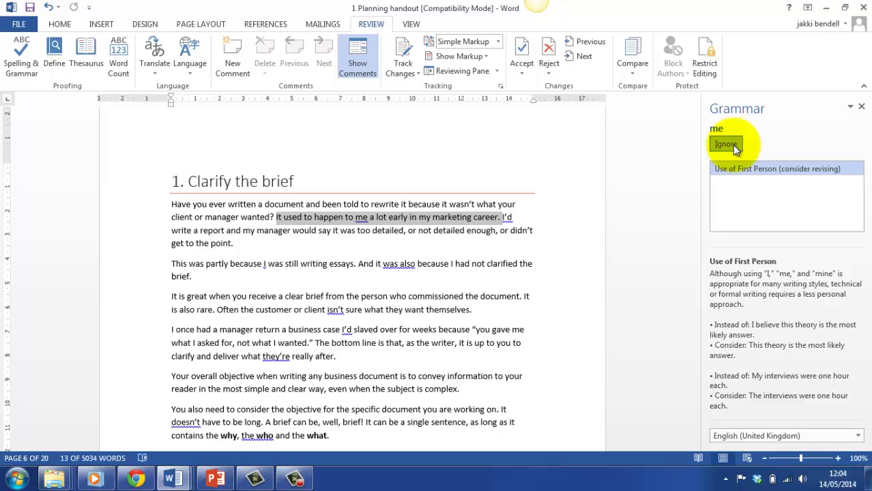
left_click(734, 146)
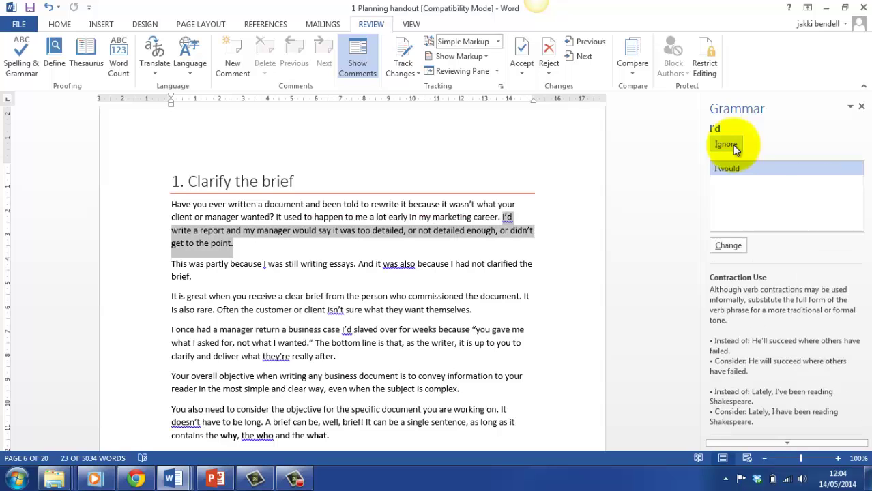
left_click(731, 144)
left_click(731, 145)
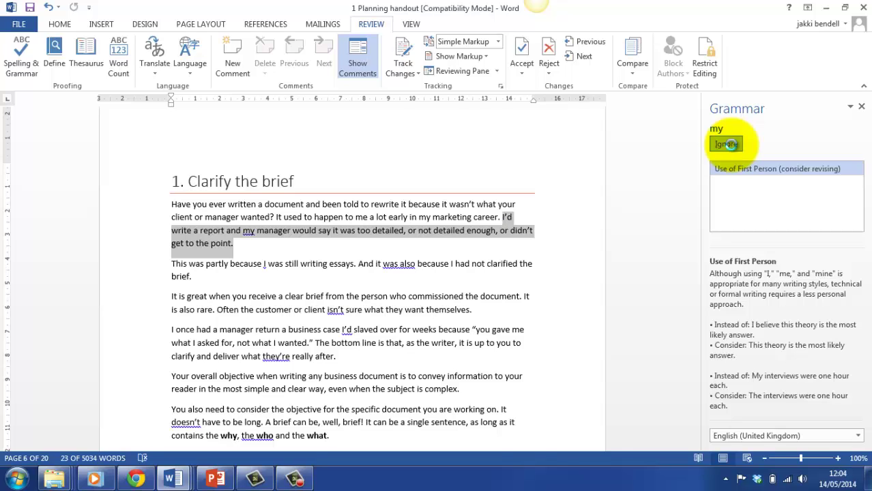
left_click(728, 144)
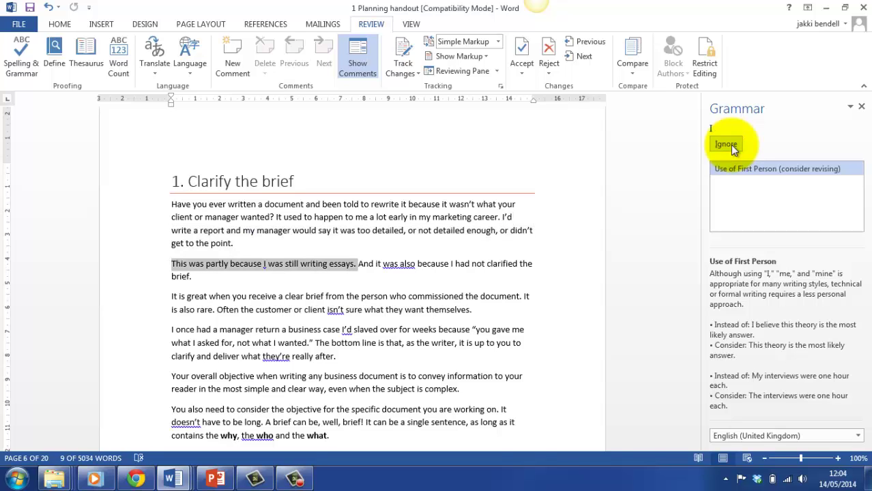
left_click(728, 144)
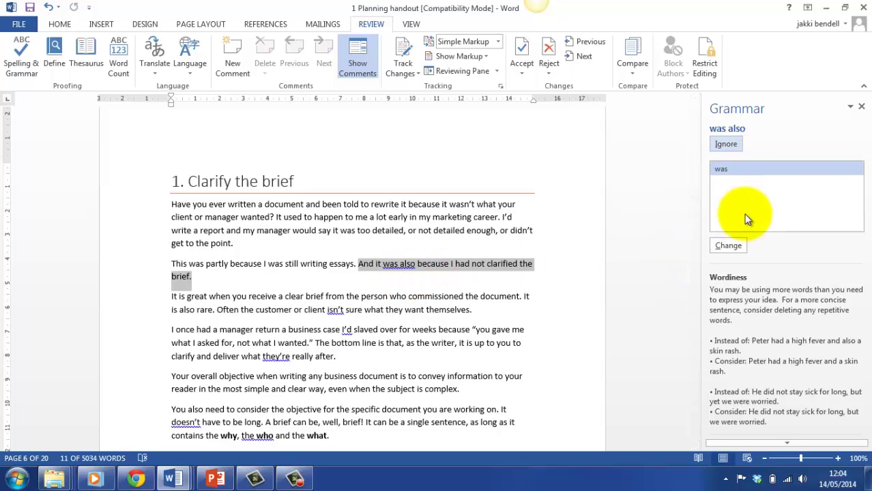
Step: Replace "was also" with "was" and ignore the remaining flags in the selection, leaving the rest of the document unchecked
left_click(727, 246)
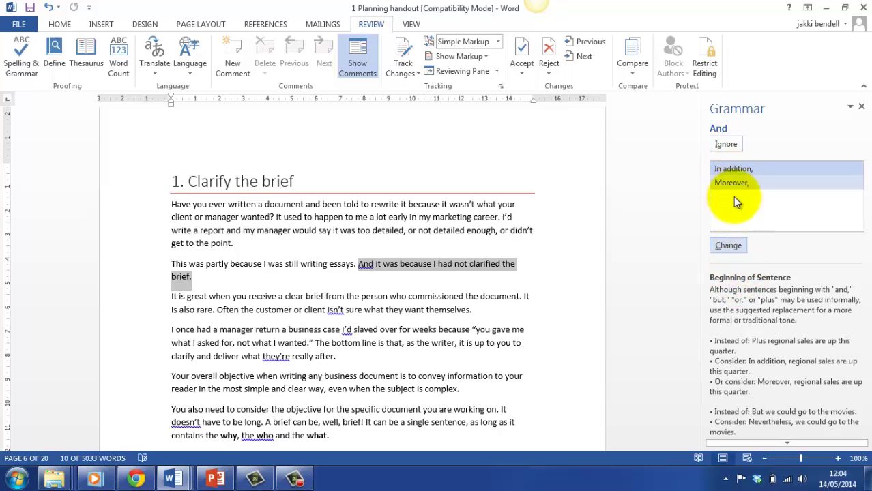
left_click(726, 145)
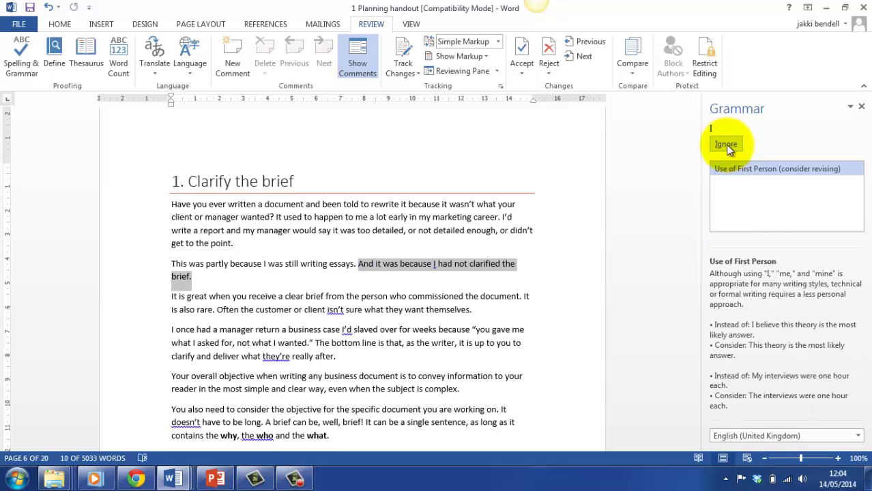
left_click(727, 147)
left_click(727, 146)
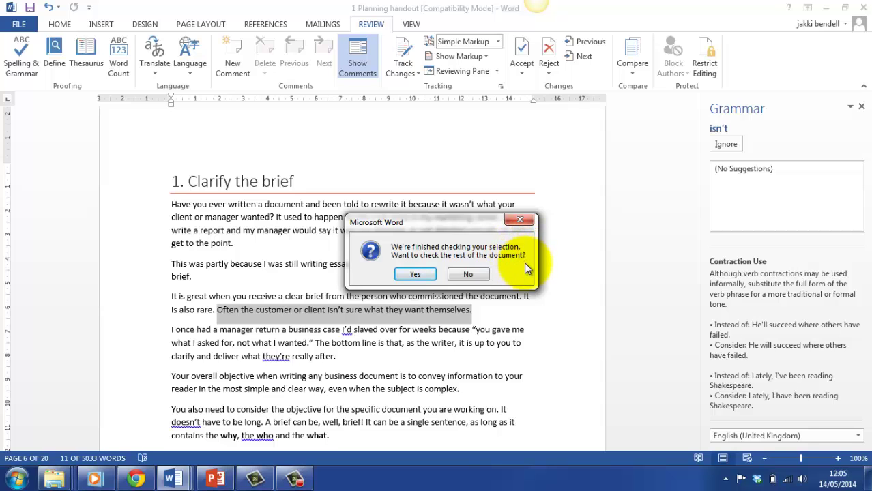
left_click(478, 280)
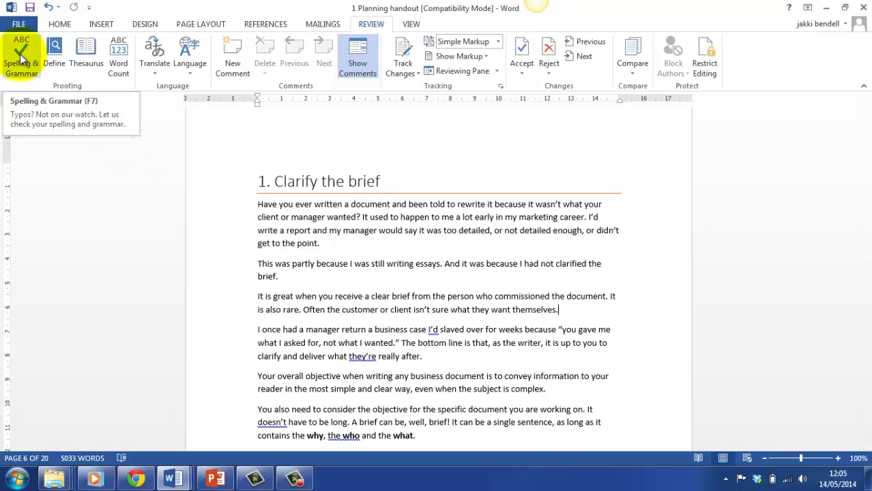
Step: Turn off the Contractions and Use of first person style checks in the grammar settings and apply the options
left_click(18, 24)
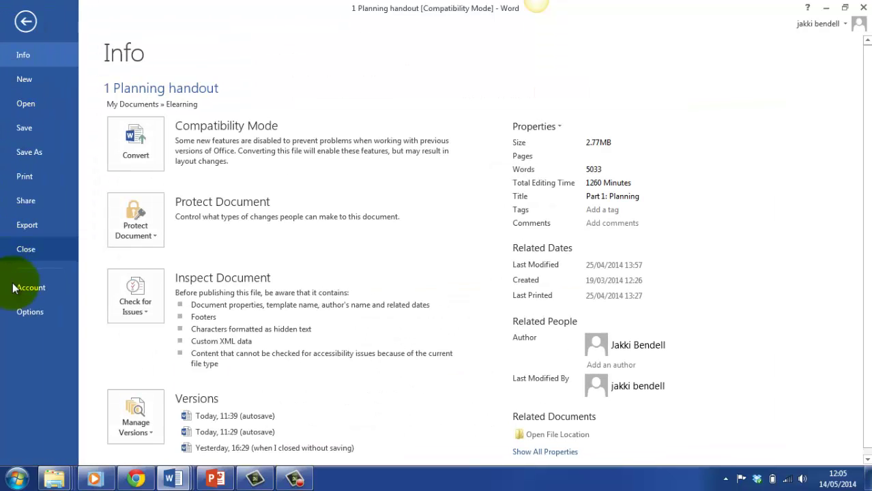
left_click(30, 315)
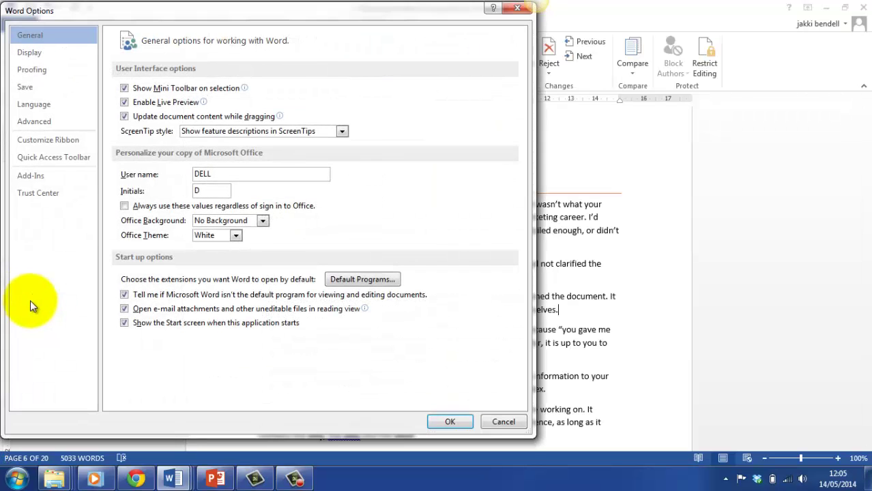
left_click(35, 71)
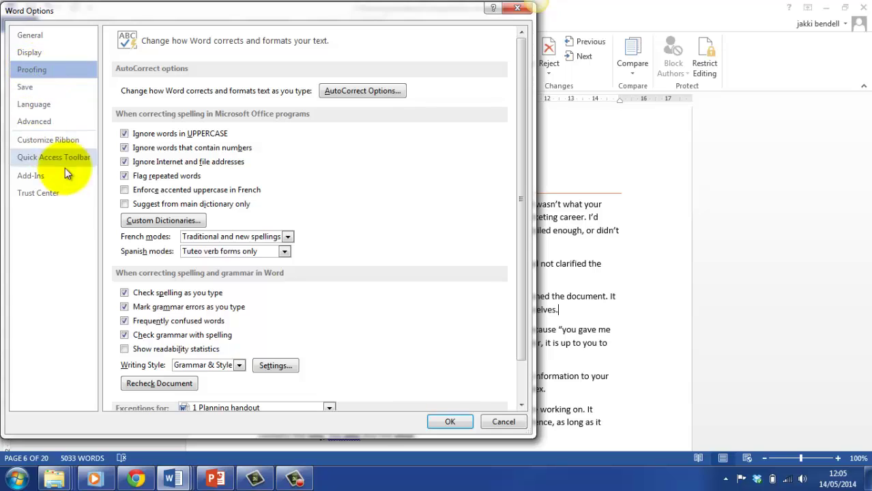
left_click(271, 367)
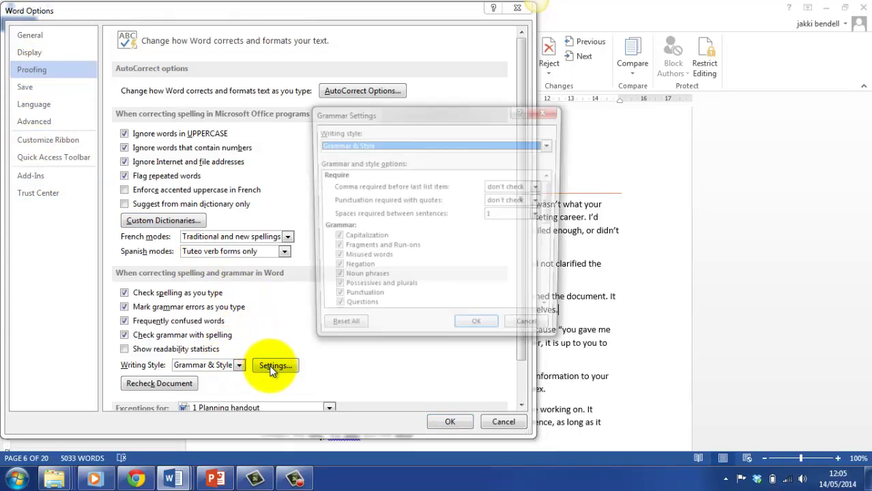
left_click_drag(550, 197, 559, 237)
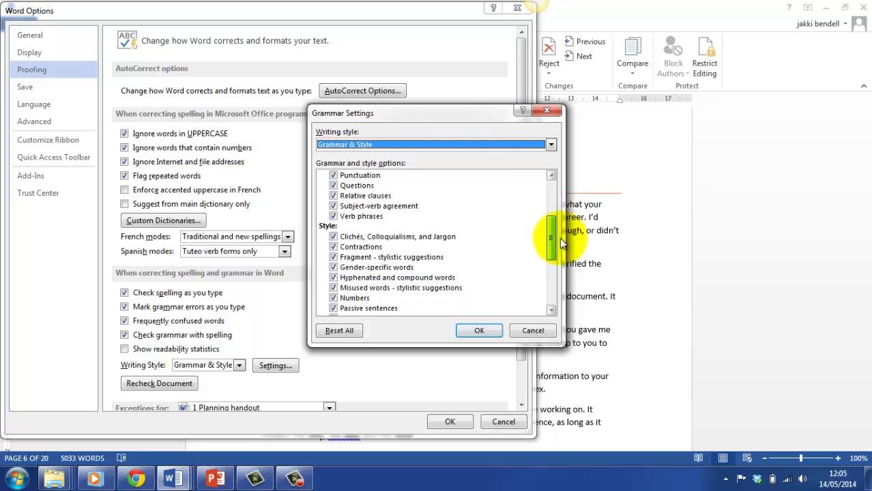
left_click(333, 248)
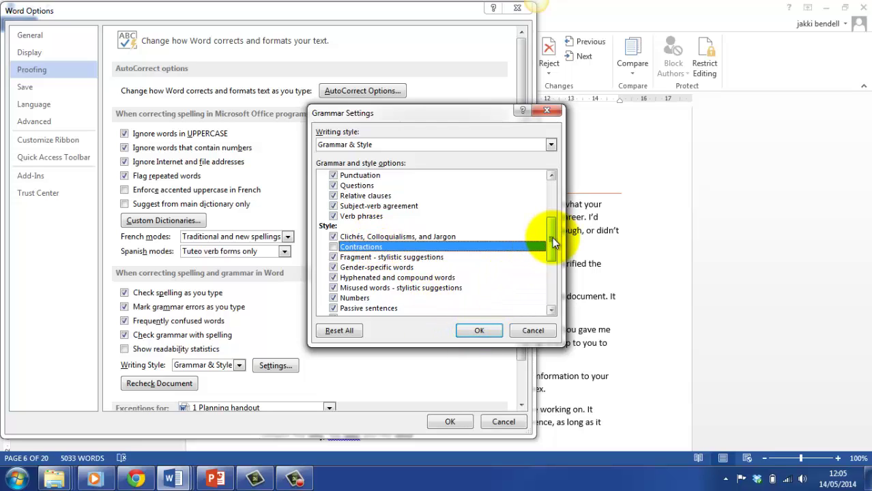
left_click_drag(554, 244, 560, 289)
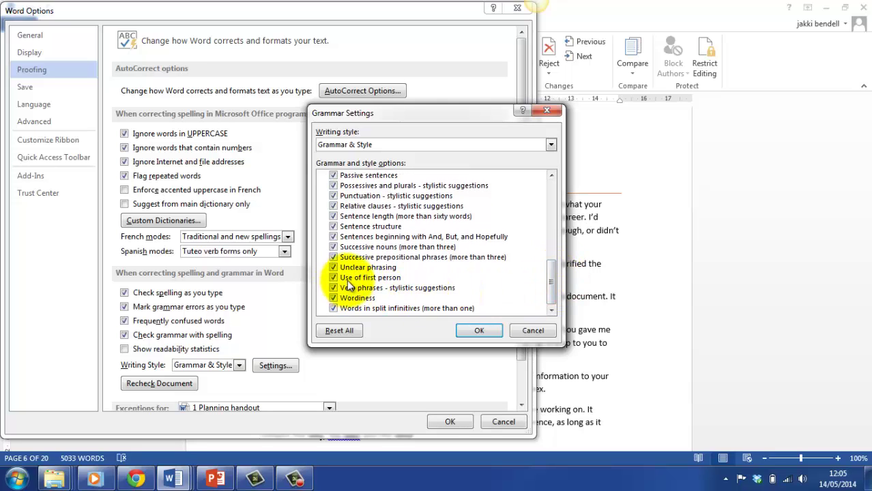
left_click(333, 277)
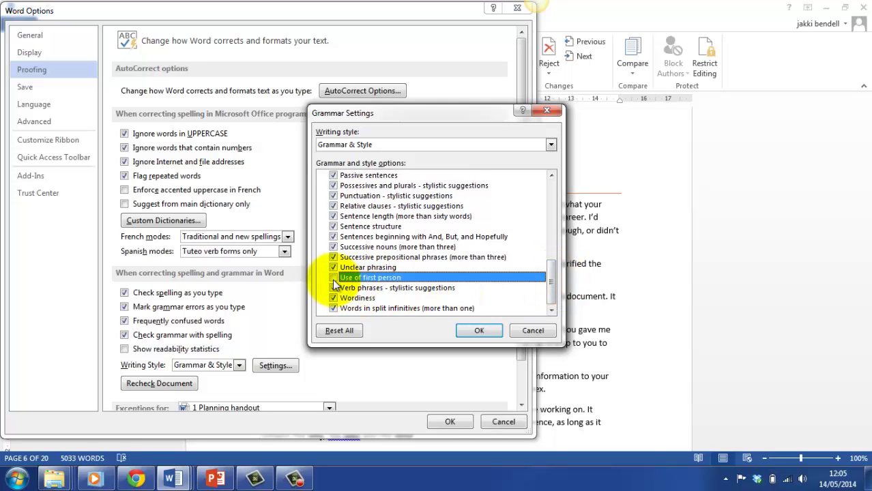
left_click(479, 331)
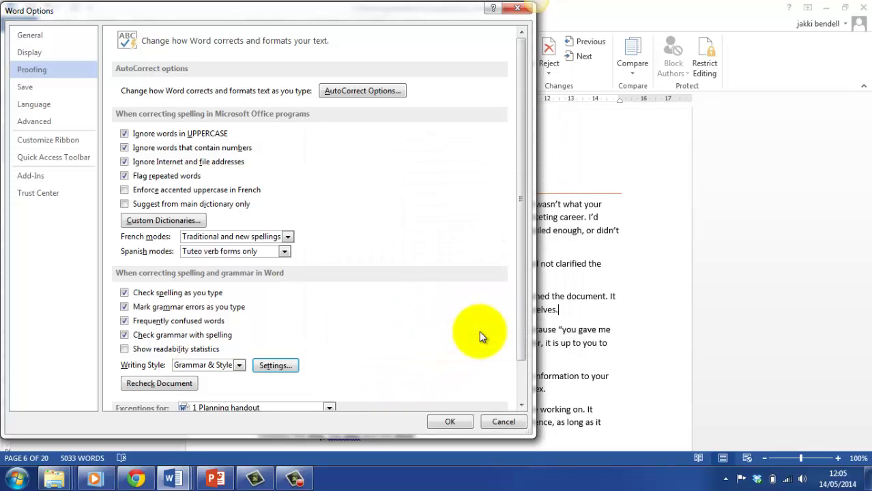
left_click(450, 423)
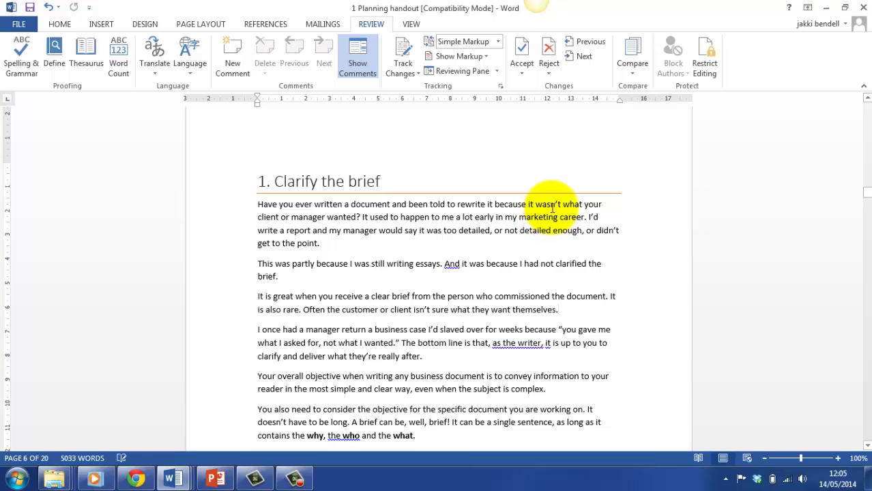